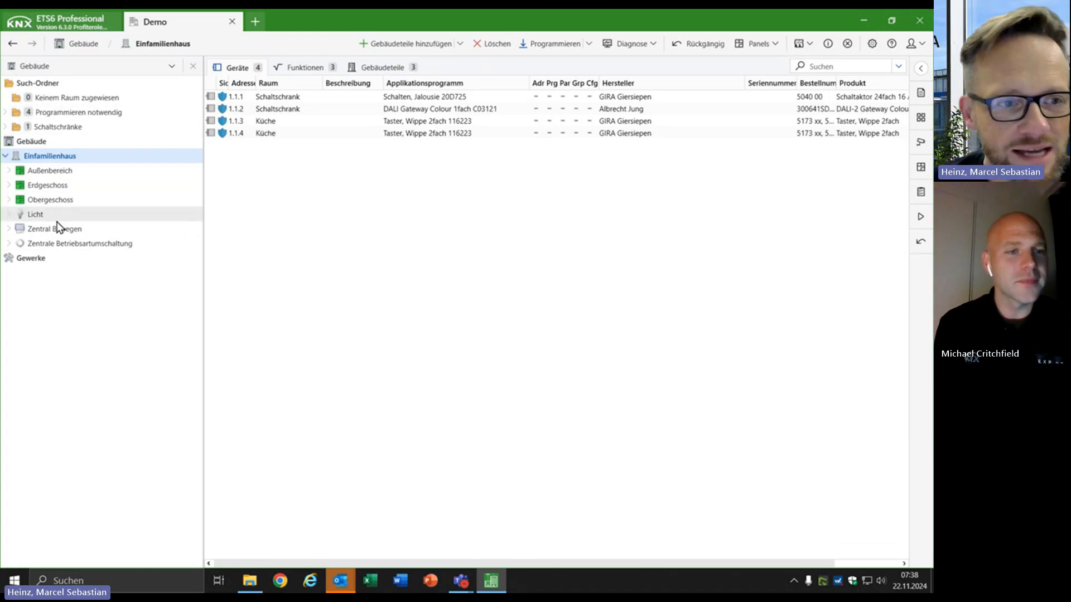
# Expand the Erdgeschoss tree to show the channels of the 1.1.3 Taster in Küche and the 1.1.1 Schaltaktor in the Schaltschrank.
pyautogui.click(9, 186)
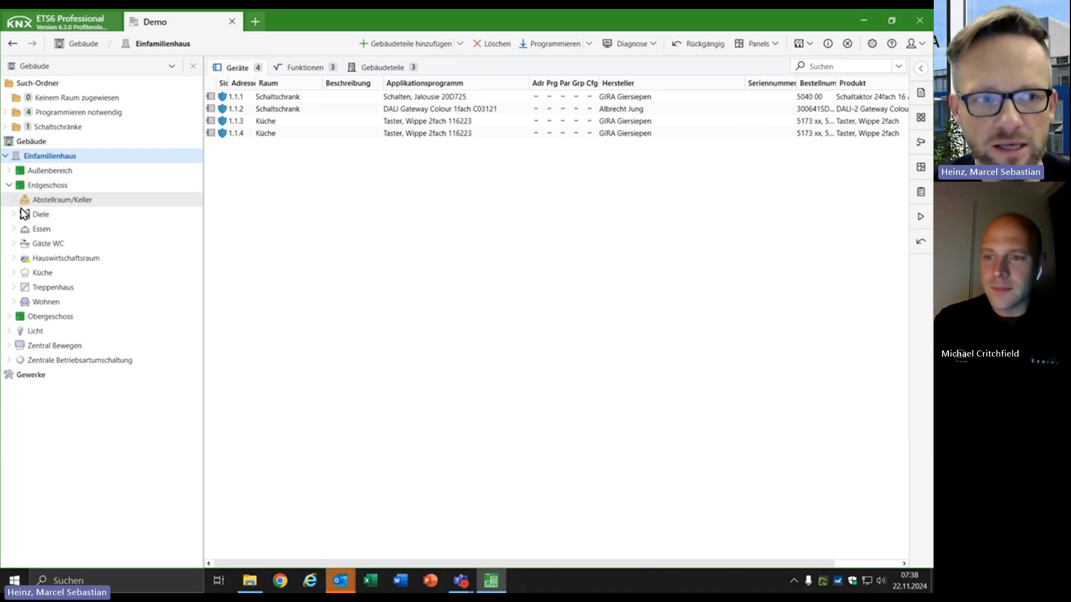
pyautogui.click(11, 201)
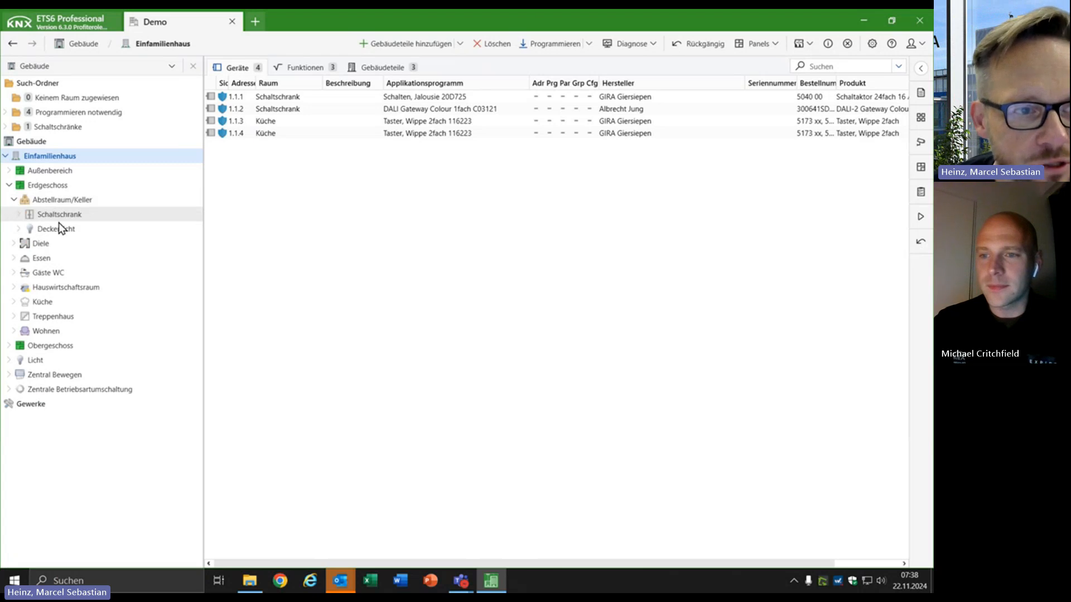
pyautogui.click(13, 302)
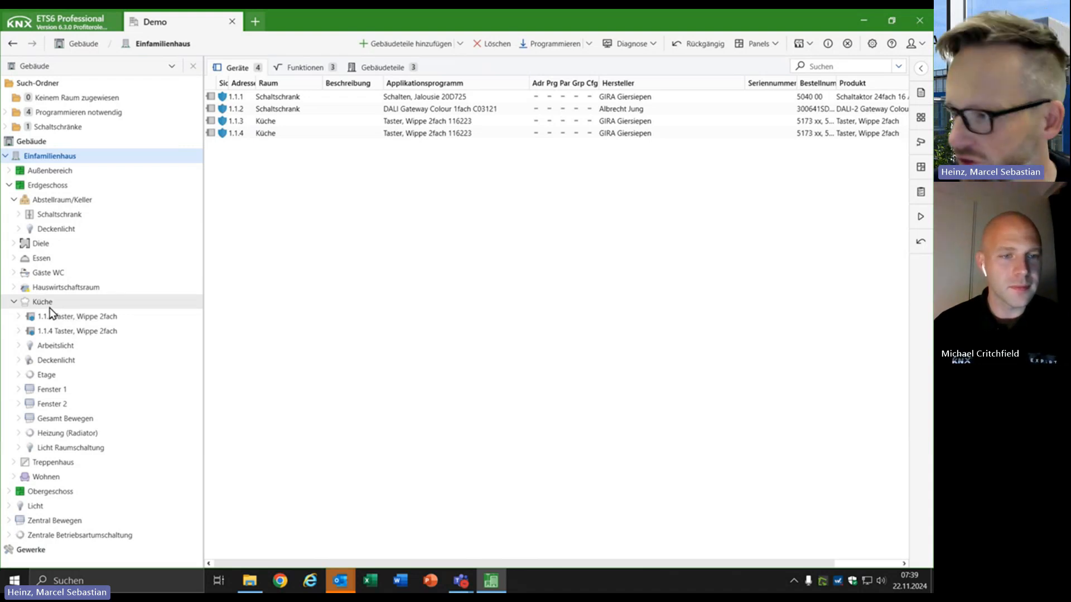
pyautogui.click(19, 316)
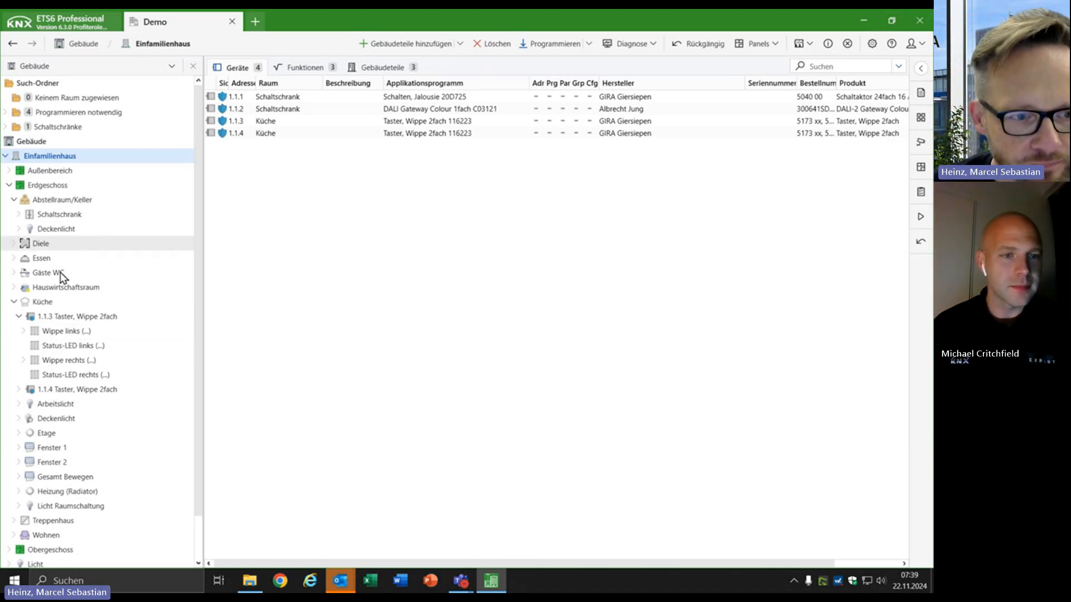
pyautogui.click(20, 214)
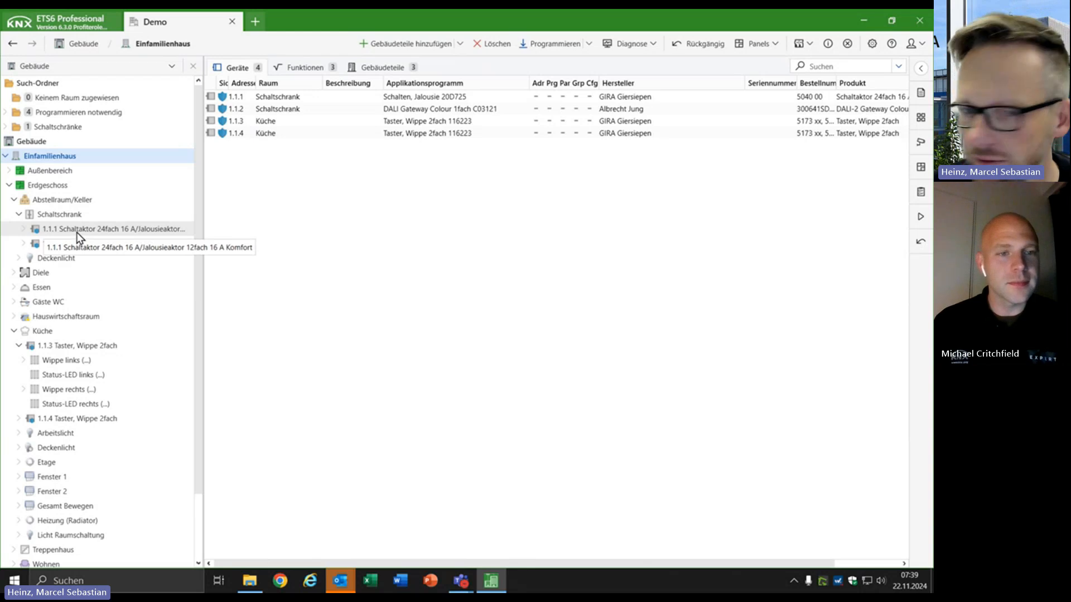
pyautogui.click(23, 229)
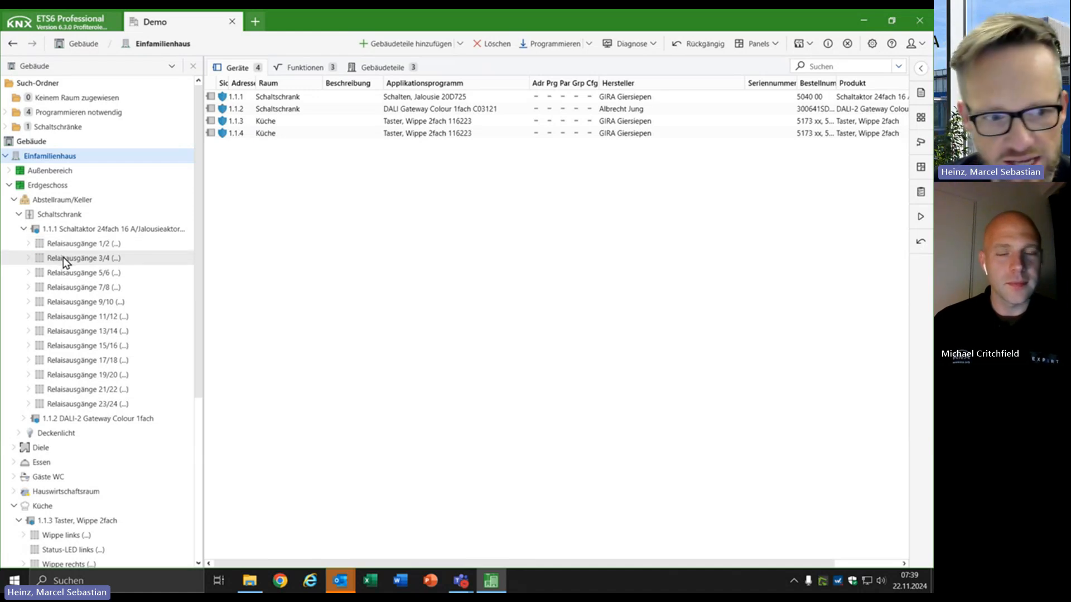
pyautogui.scroll(-2, 92, 474)
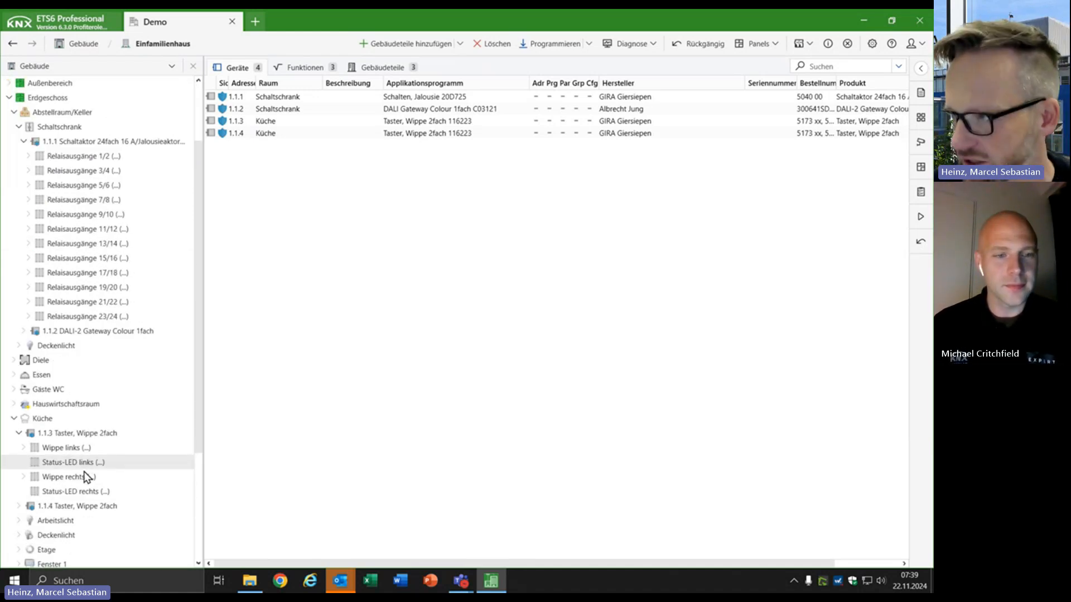
pyautogui.scroll(-2, 52, 462)
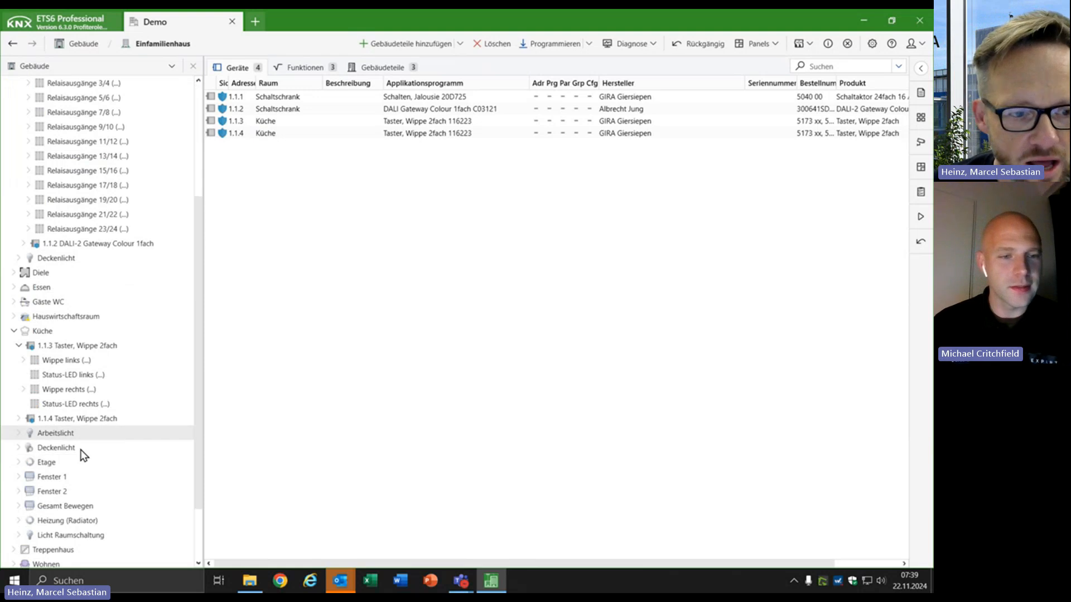
pyautogui.scroll(-1, 79, 435)
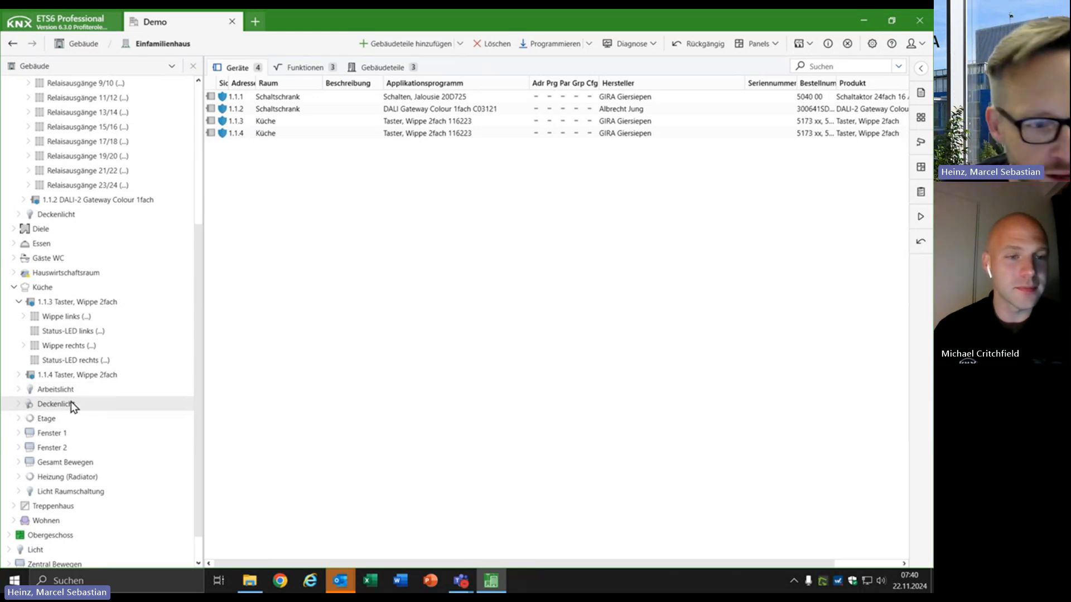
# Link the Küche Arbeitslicht function to Wippe links of the 1.1.3 Taster, accepting the proposed assignment for switching and status.
pyautogui.click(22, 392)
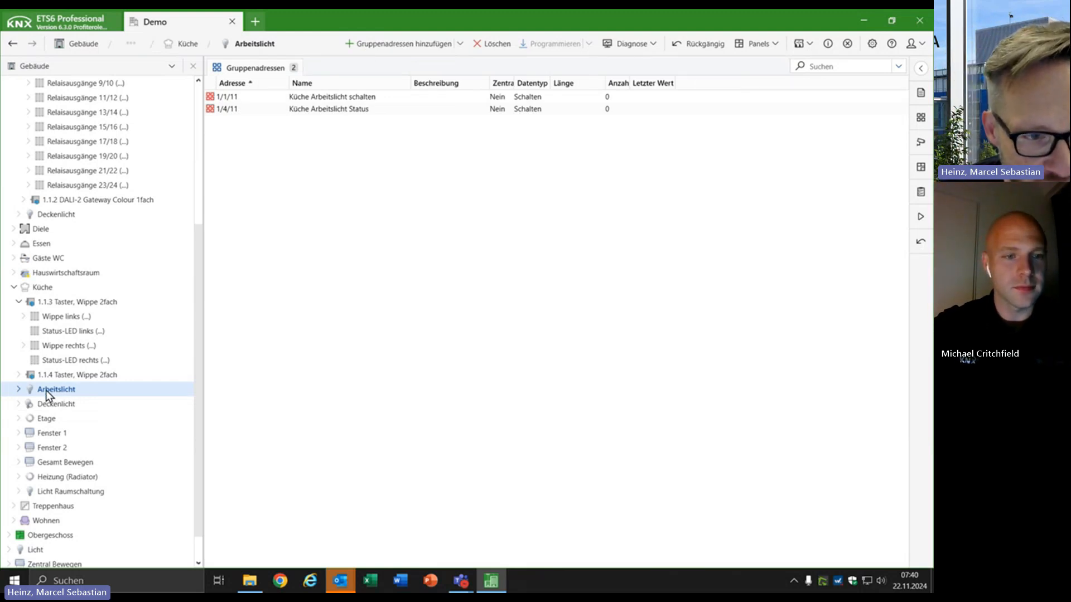
pyautogui.moveTo(46, 395); pyautogui.dragTo(73, 317)
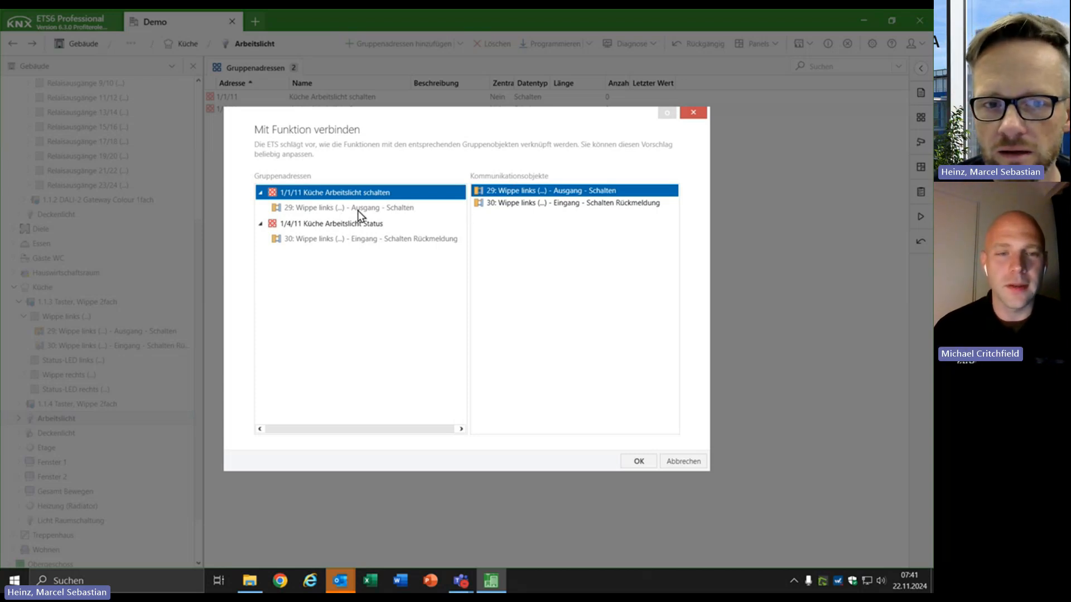
pyautogui.click(401, 241)
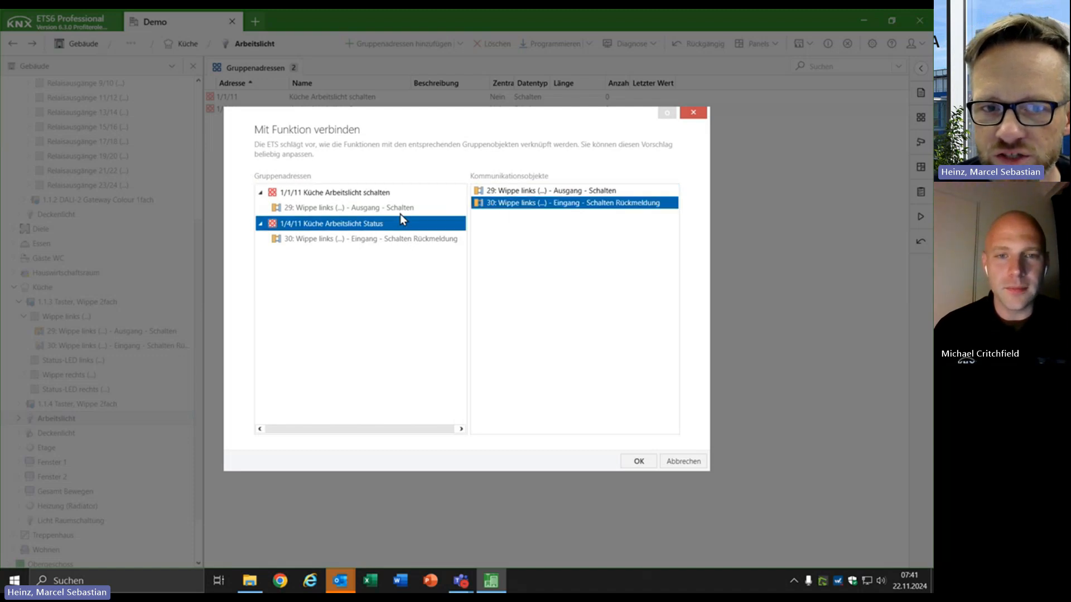
pyautogui.click(361, 193)
pyautogui.click(353, 228)
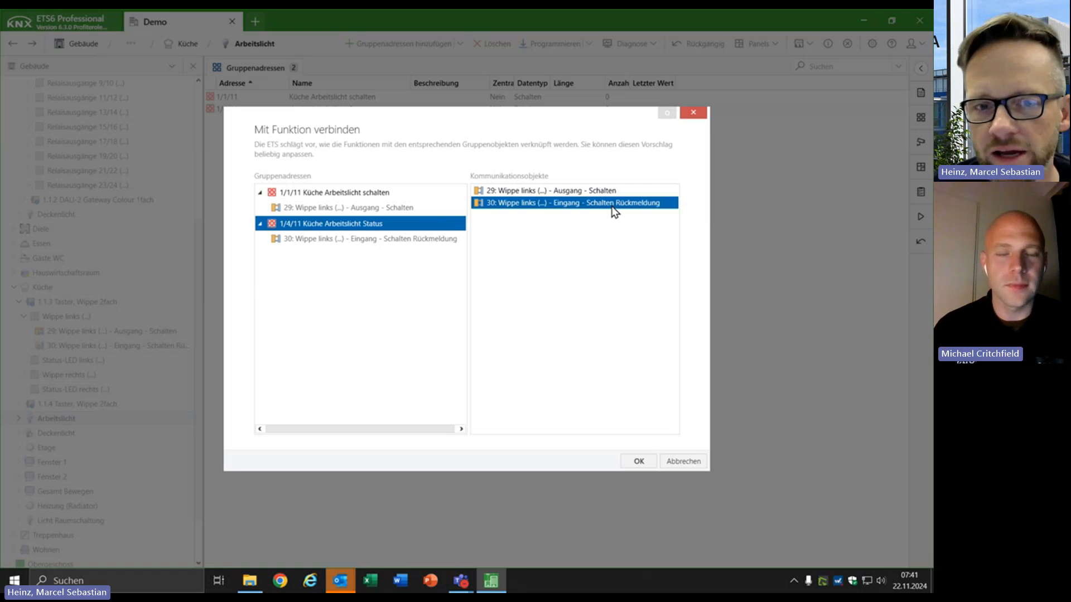
pyautogui.click(638, 462)
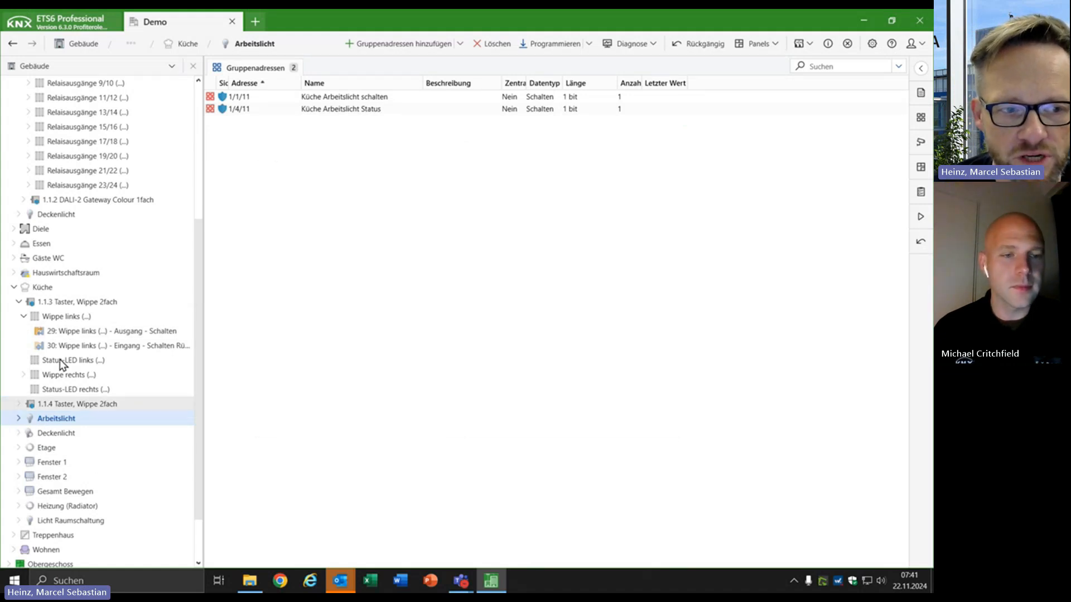
# Review the communication objects of Wippe links, widening the Verbunden mit column to read the full links.
pyautogui.click(60, 319)
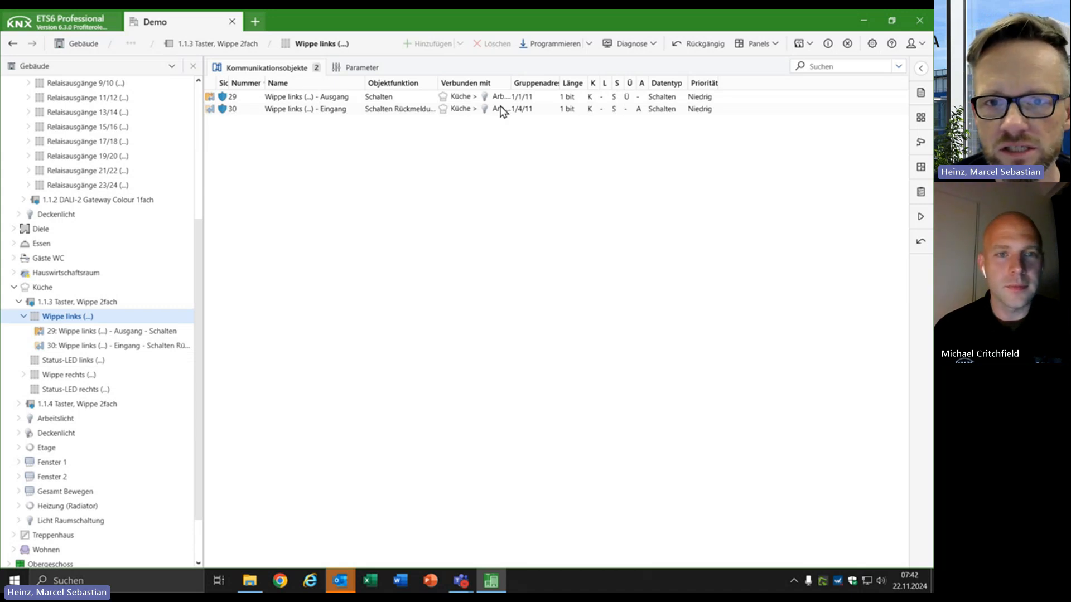
pyautogui.moveTo(511, 83); pyautogui.dragTo(638, 84)
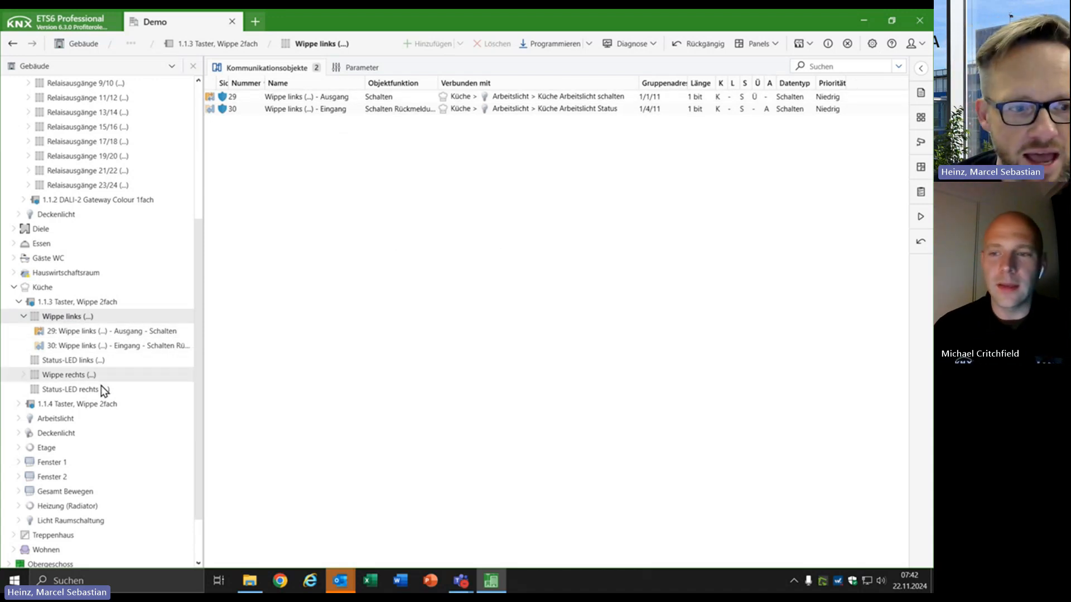
pyautogui.click(24, 317)
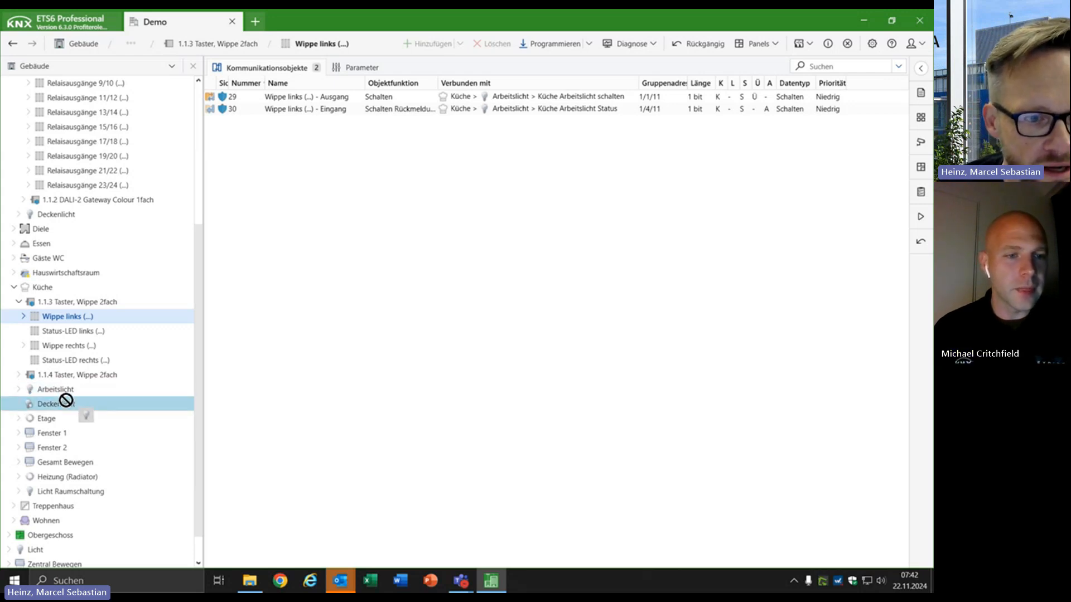
# Try to link the Küche Arbeitslicht function to Relaisausgänge 1/2 of the 1.1.1 Schaltaktor.
pyautogui.moveTo(201, 377); pyautogui.dragTo(210, 313)
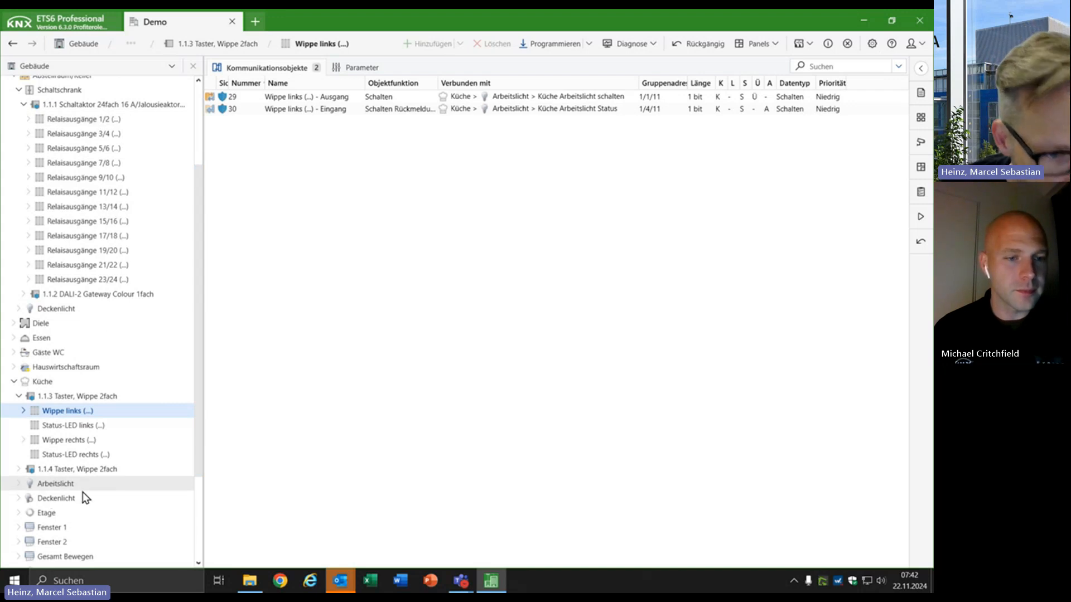
pyautogui.moveTo(62, 484); pyautogui.dragTo(79, 552)
pyautogui.scroll(-2, 79, 546)
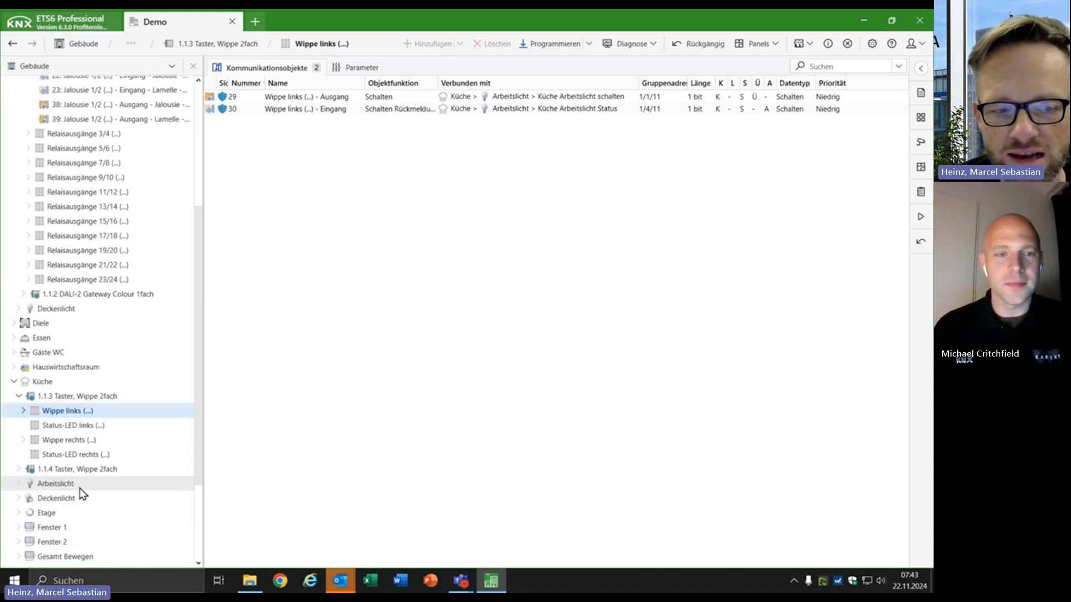
pyautogui.scroll(3, 67, 488)
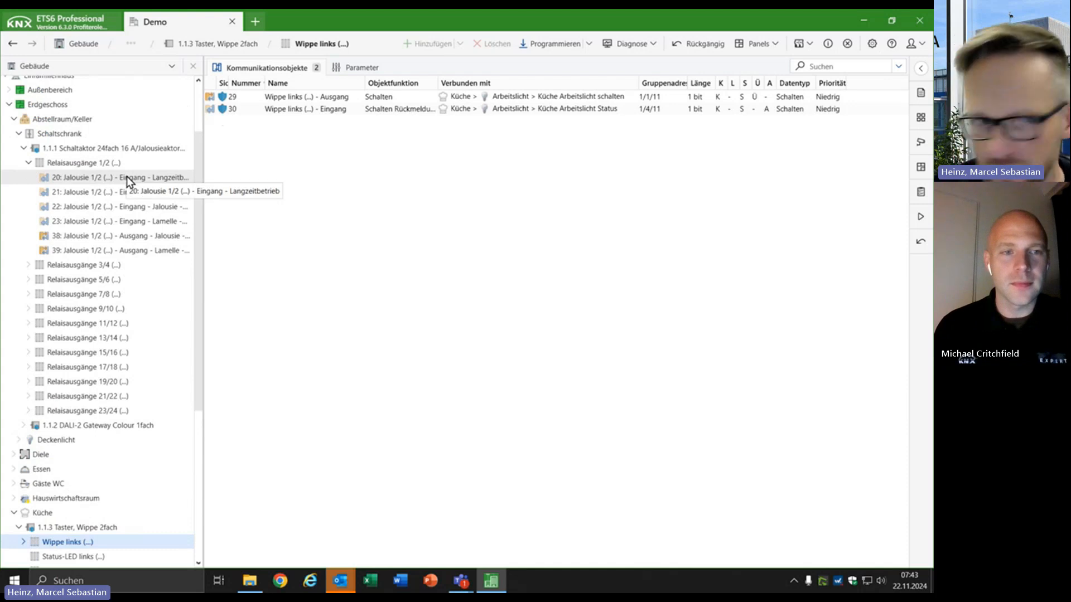
# Set the Funktionsumfang of outputs A1/A2 on the 1.1.1 Schaltaktor to Schalten in its general parameters.
pyautogui.click(90, 148)
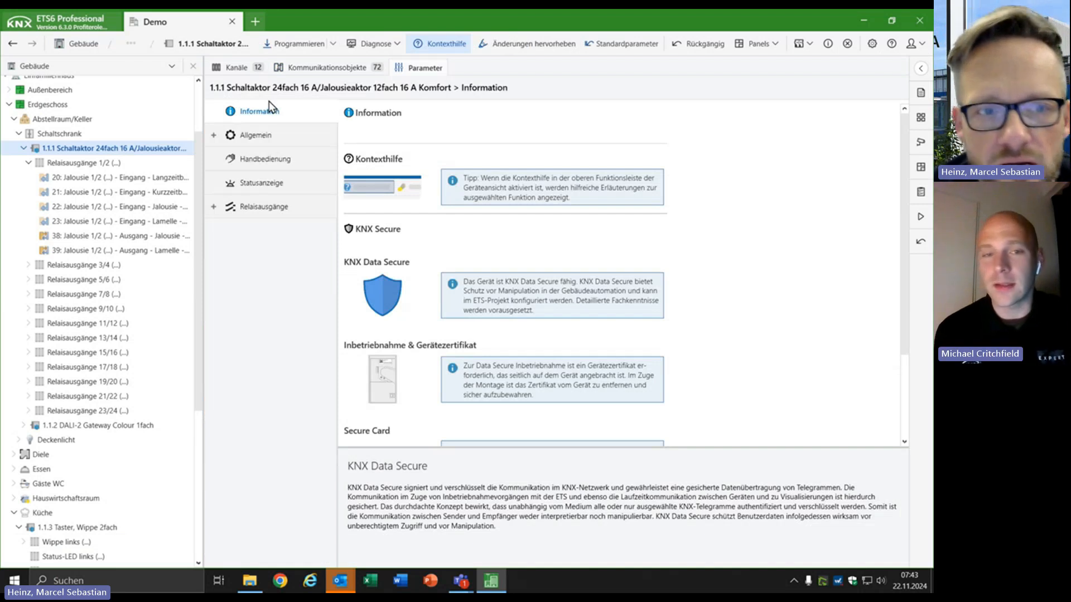
pyautogui.click(249, 136)
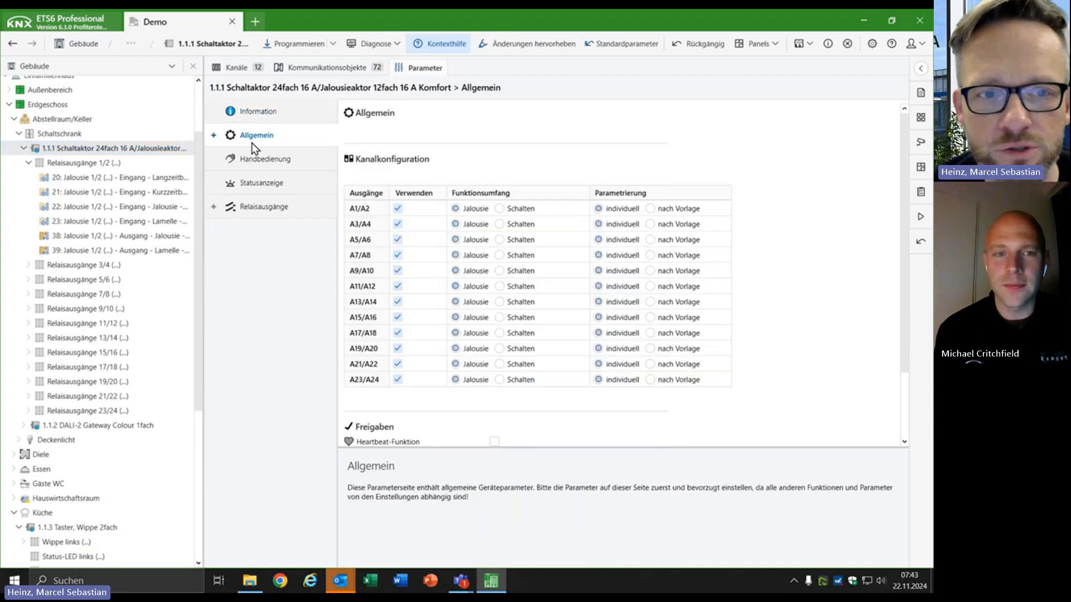
pyautogui.click(500, 209)
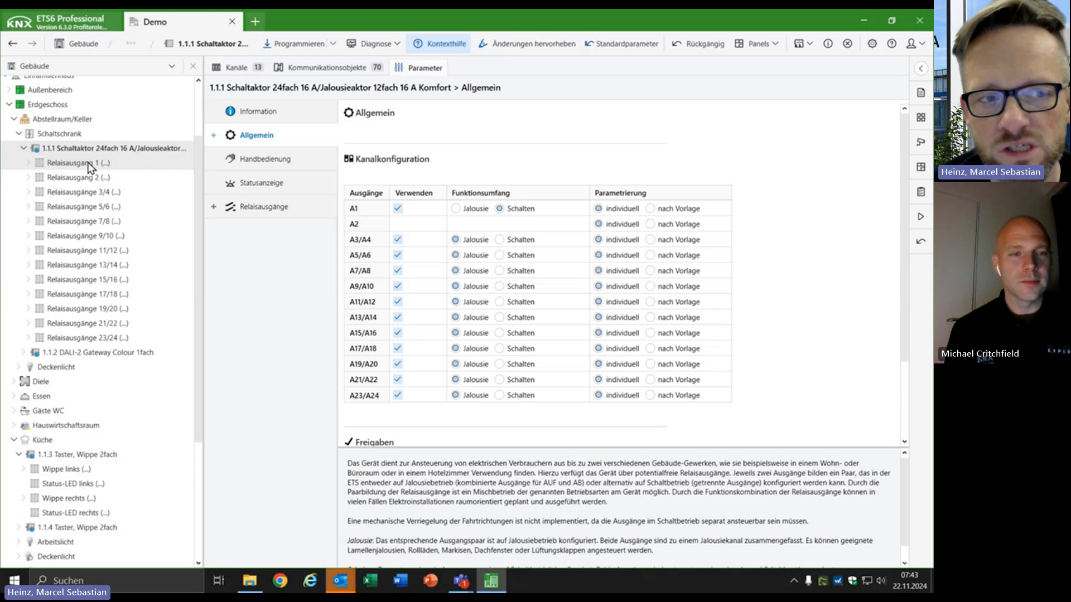
# Link the Küche Arbeitslicht function to Relaisausgang 1 of the 1.1.1 Schaltaktor, accepting the proposed object assignment.
pyautogui.scroll(-2, 73, 234)
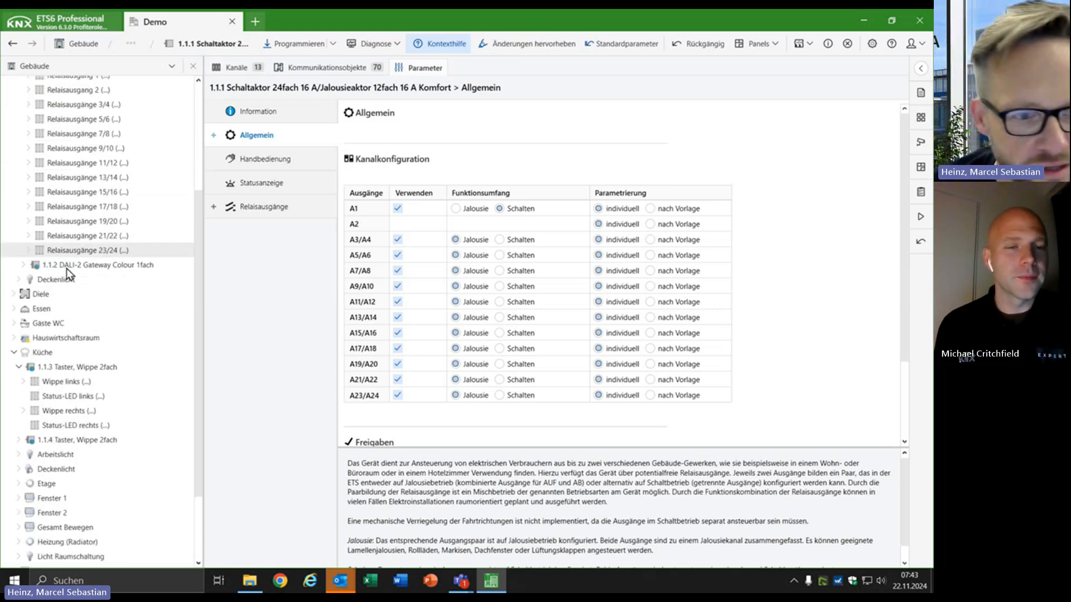
pyautogui.moveTo(64, 461); pyautogui.dragTo(78, 135)
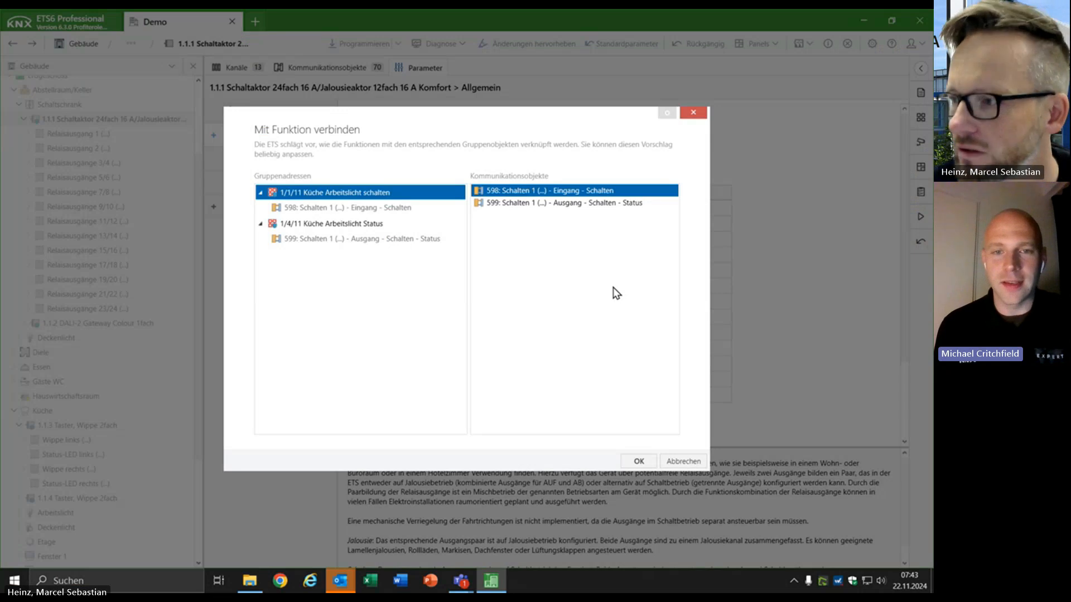
pyautogui.click(639, 461)
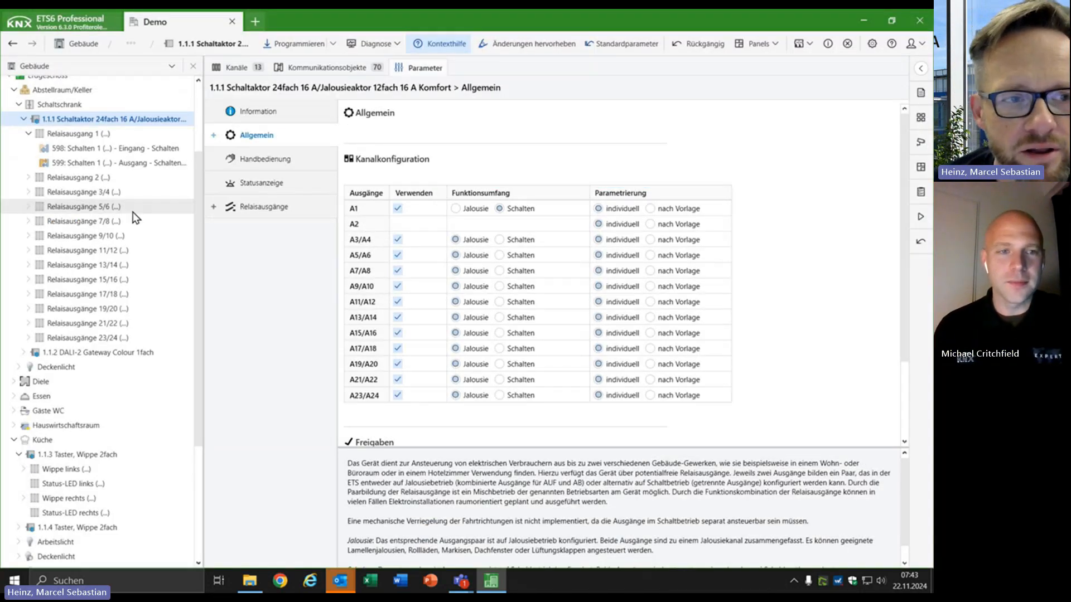
# Check the group address links of Relaisausgang 1's communication objects and collapse the channel.
pyautogui.click(78, 134)
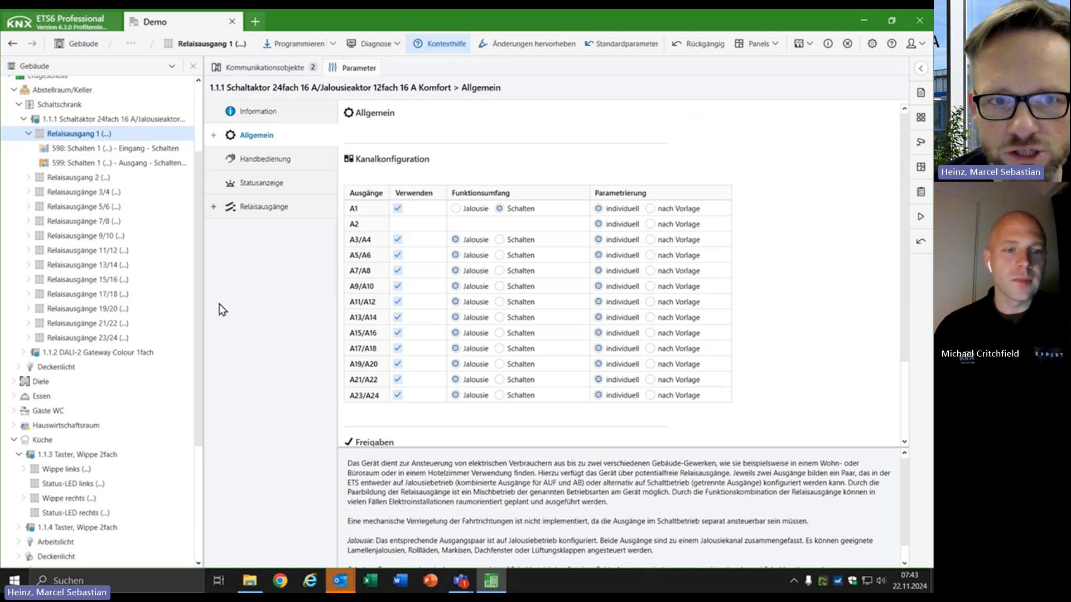
pyautogui.click(260, 68)
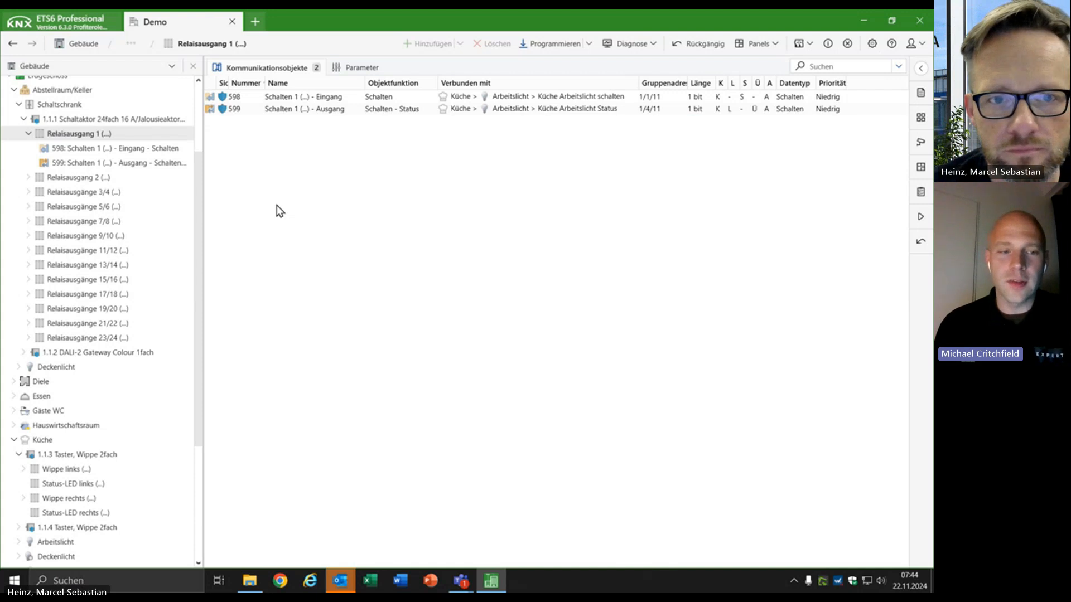
pyautogui.click(29, 134)
# Set the Funktionsumfang of outputs A3/A4 and A5/A6 on the 1.1.1 Schaltaktor to Schalten.
pyautogui.click(87, 123)
pyautogui.click(418, 70)
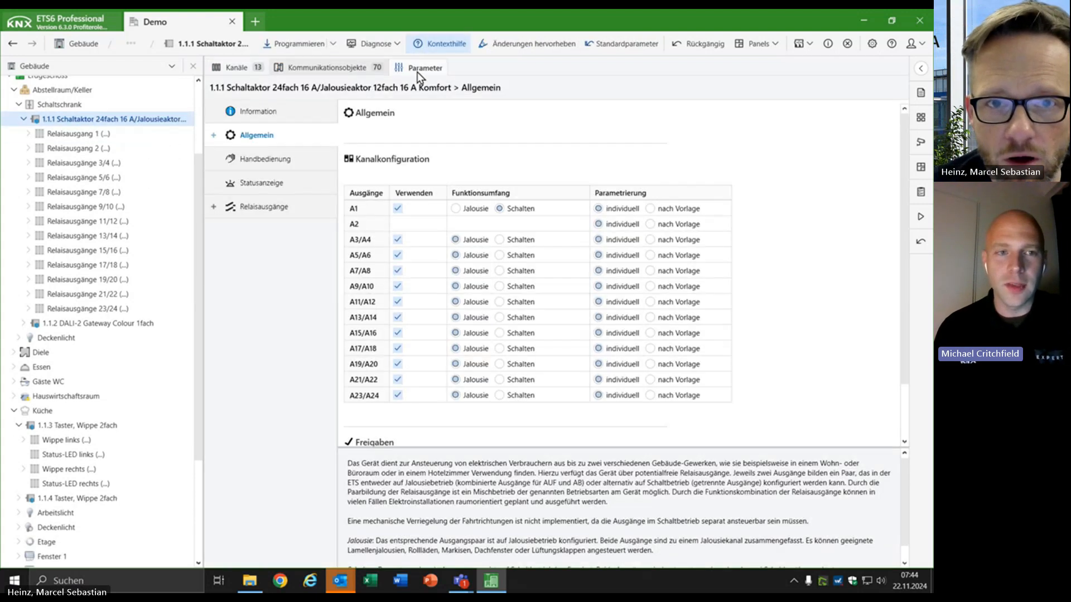
pyautogui.click(499, 240)
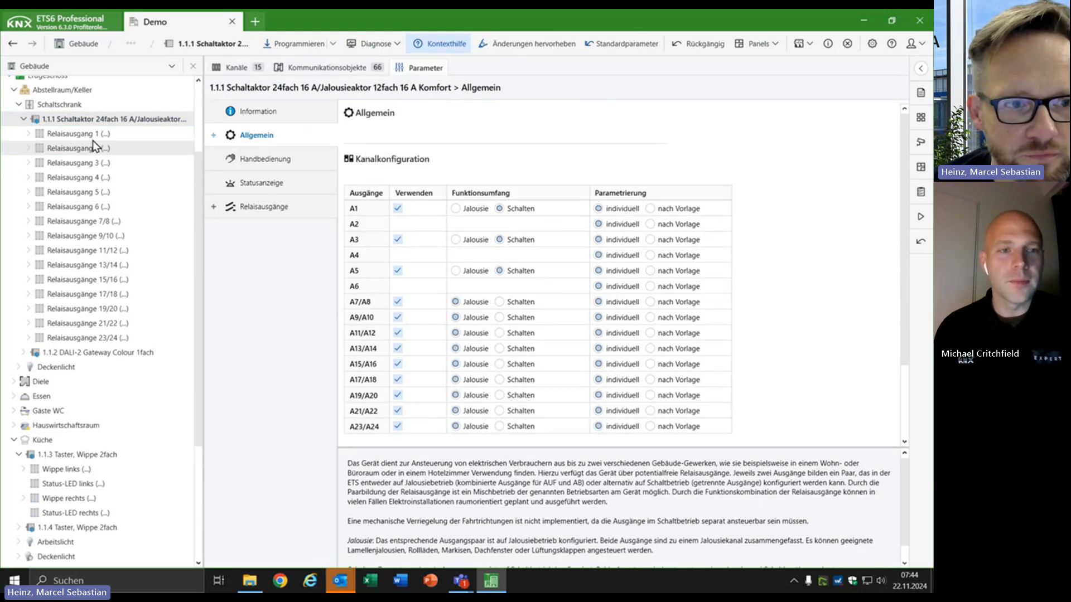
# Link the Küche Arbeitslicht function to Relaisausgang 2, 3 and 4 together, accepting the proposed object assignment.
pyautogui.moveTo(199, 304)
pyautogui.mouseDown()
pyautogui.moveTo(193, 346)
pyautogui.moveTo(199, 287)
pyautogui.mouseUp()
pyautogui.scroll(-2, 193, 348)
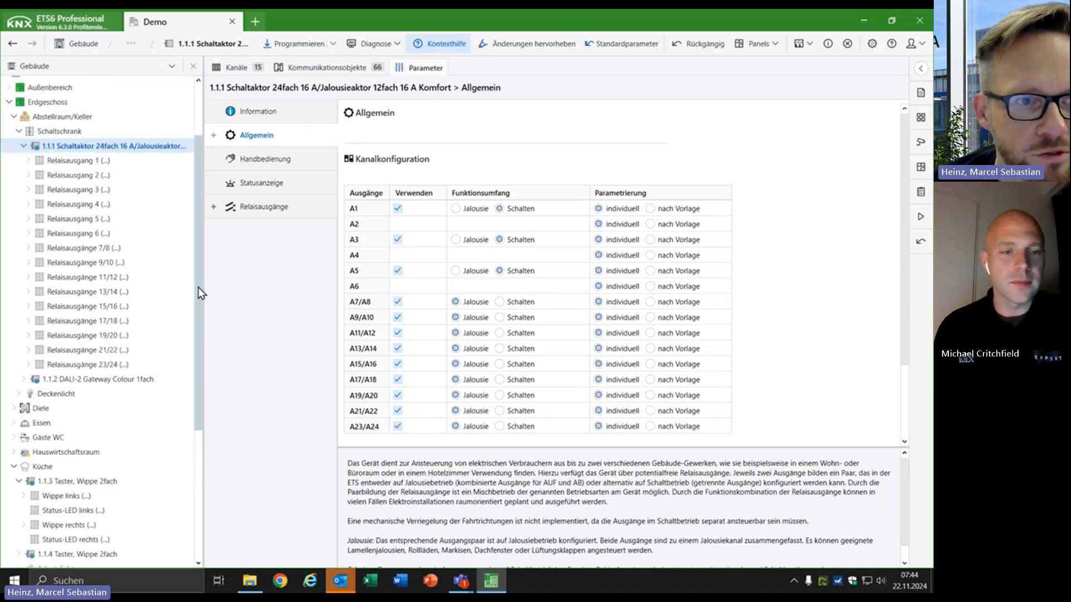
pyautogui.click(101, 175)
pyautogui.keyDown('ctrl'); pyautogui.click(101, 190); pyautogui.keyUp('ctrl')
pyautogui.keyDown('ctrl'); pyautogui.click(100, 204); pyautogui.keyUp('ctrl')
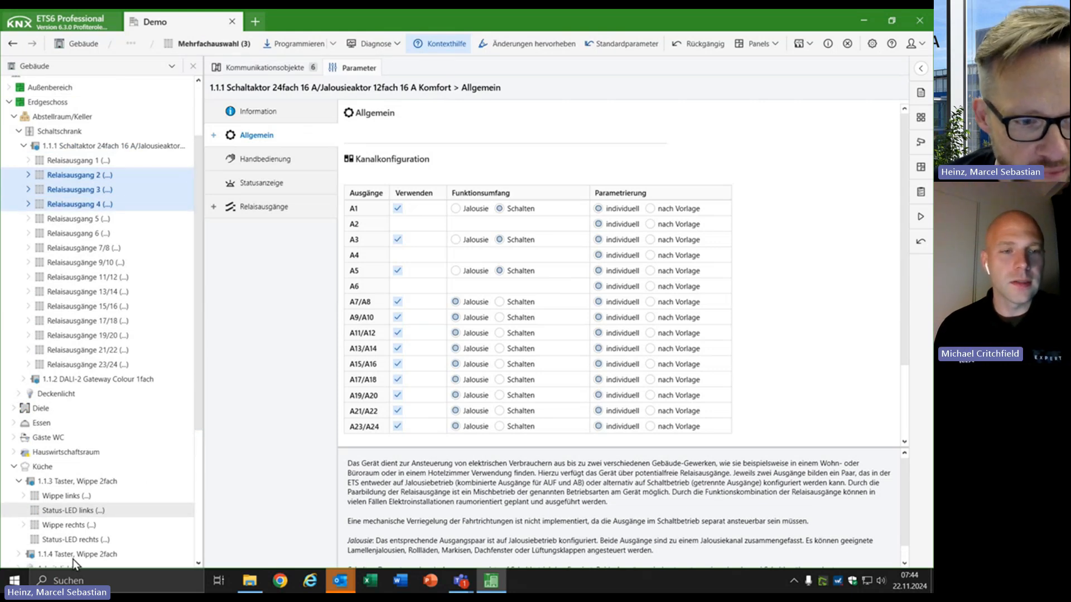
pyautogui.scroll(-1, 78, 541)
pyautogui.moveTo(106, 161); pyautogui.dragTo(99, 132)
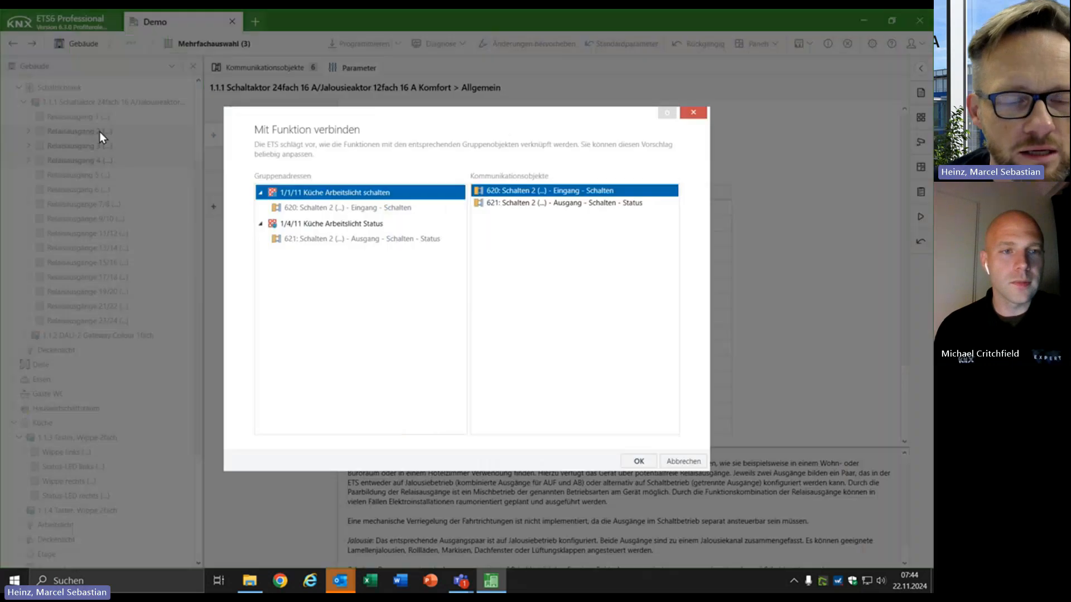
pyautogui.click(647, 463)
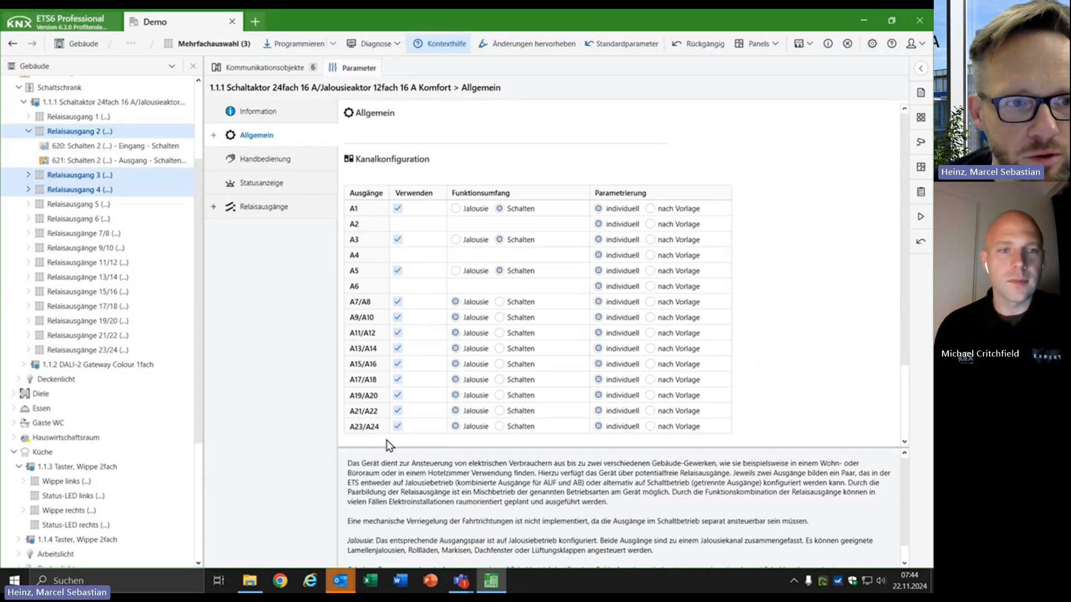
# Inspect the communication objects under Relaisausgang 1 to 4 of the 1.1.1 Schaltaktor and collapse the channels again.
pyautogui.click(28, 175)
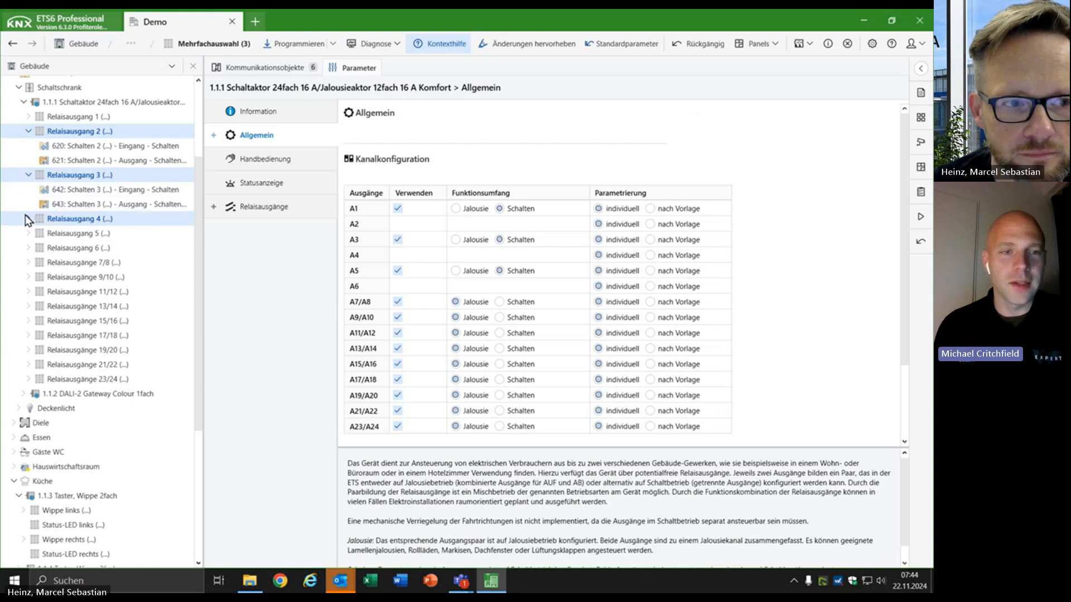
pyautogui.click(27, 218)
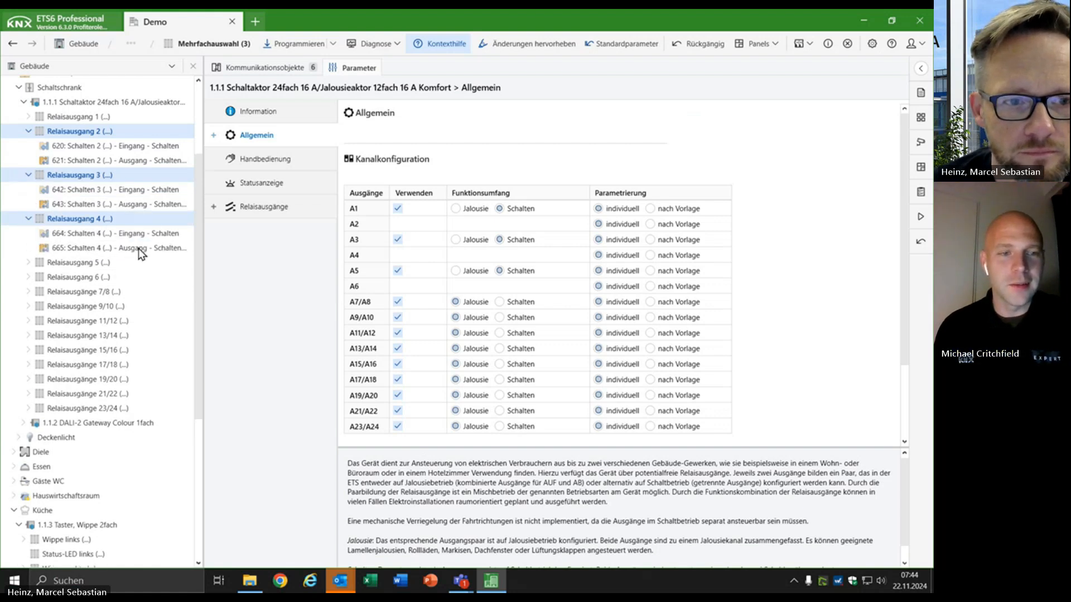
pyautogui.scroll(1, 203, 237)
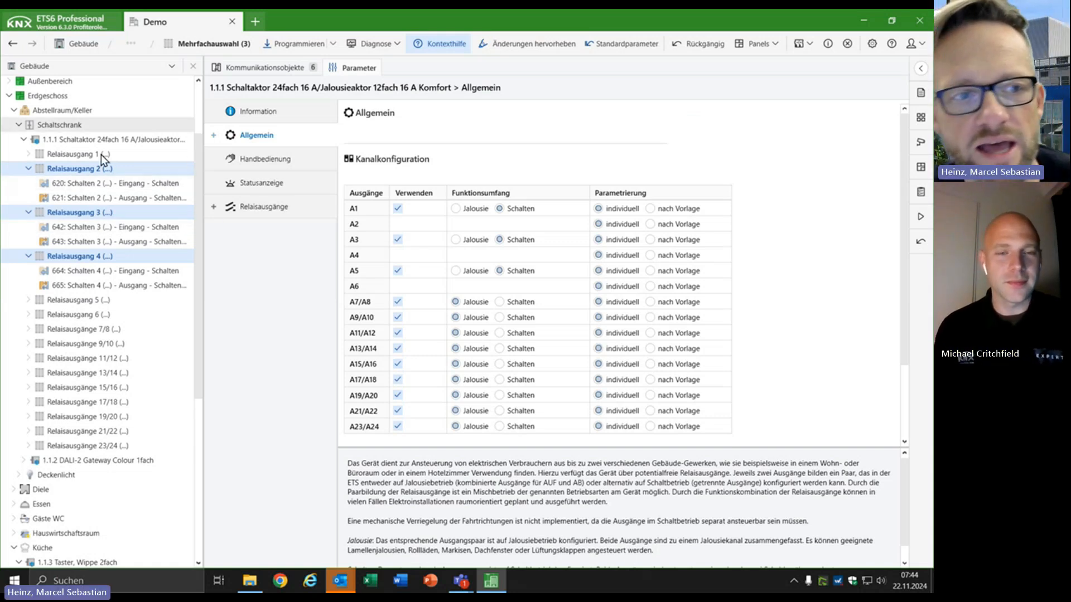
pyautogui.click(29, 155)
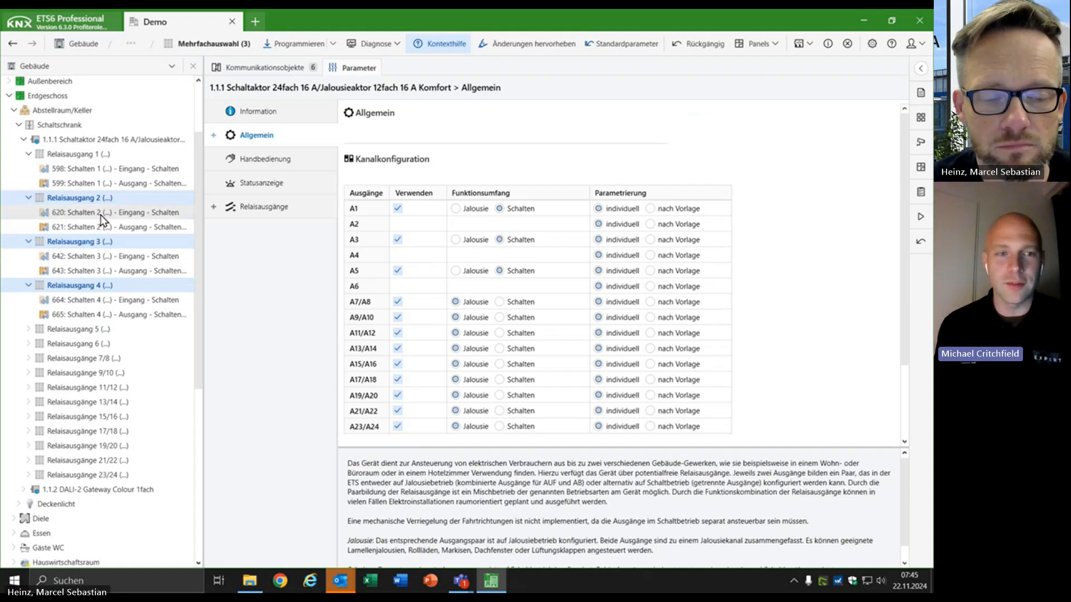
pyautogui.click(28, 154)
pyautogui.click(28, 169)
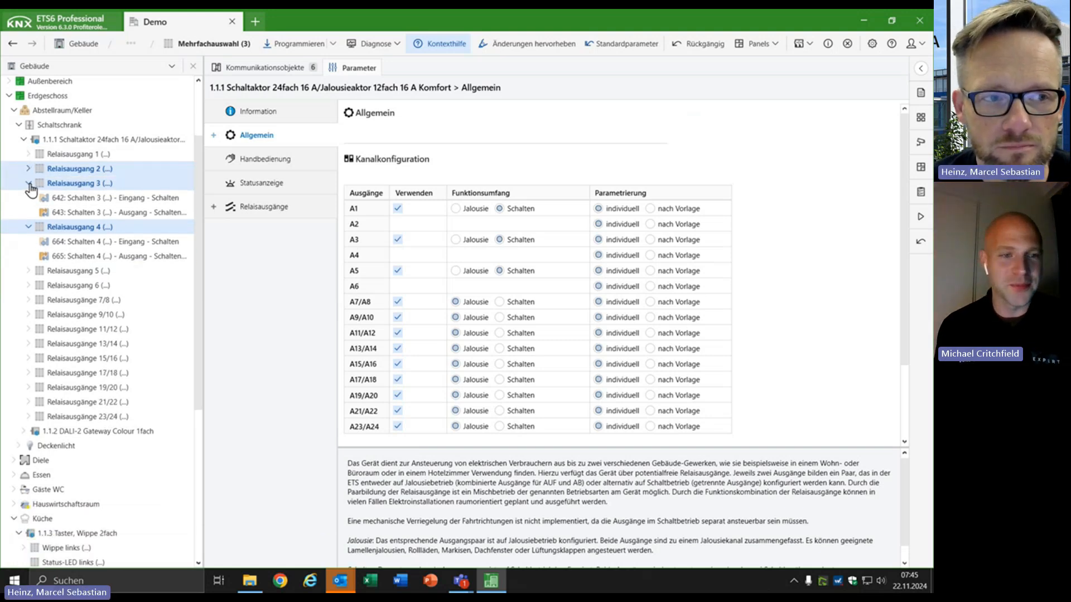
pyautogui.click(29, 183)
pyautogui.click(29, 197)
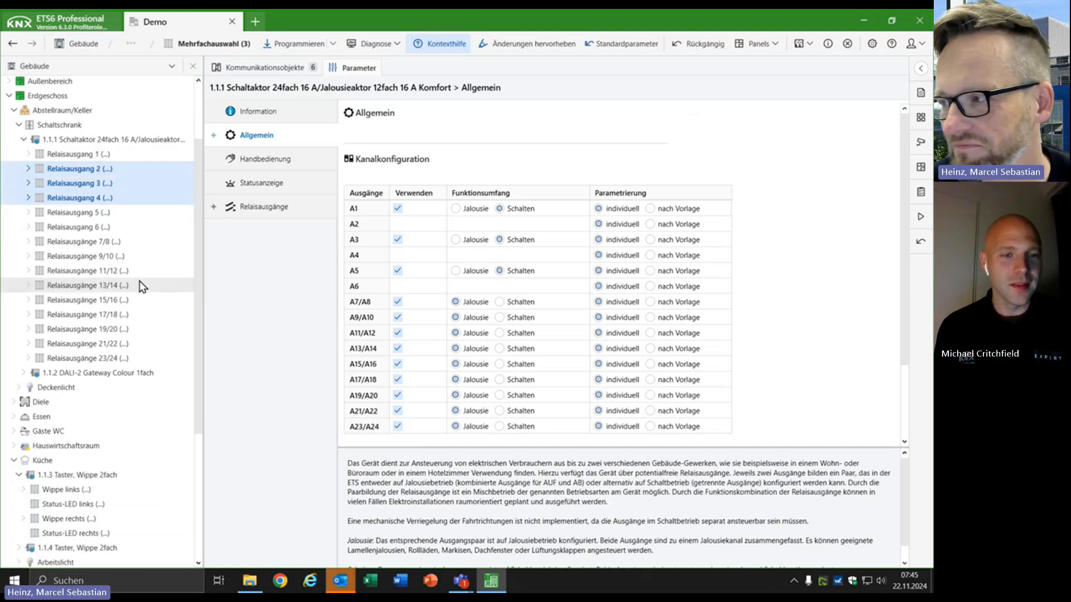